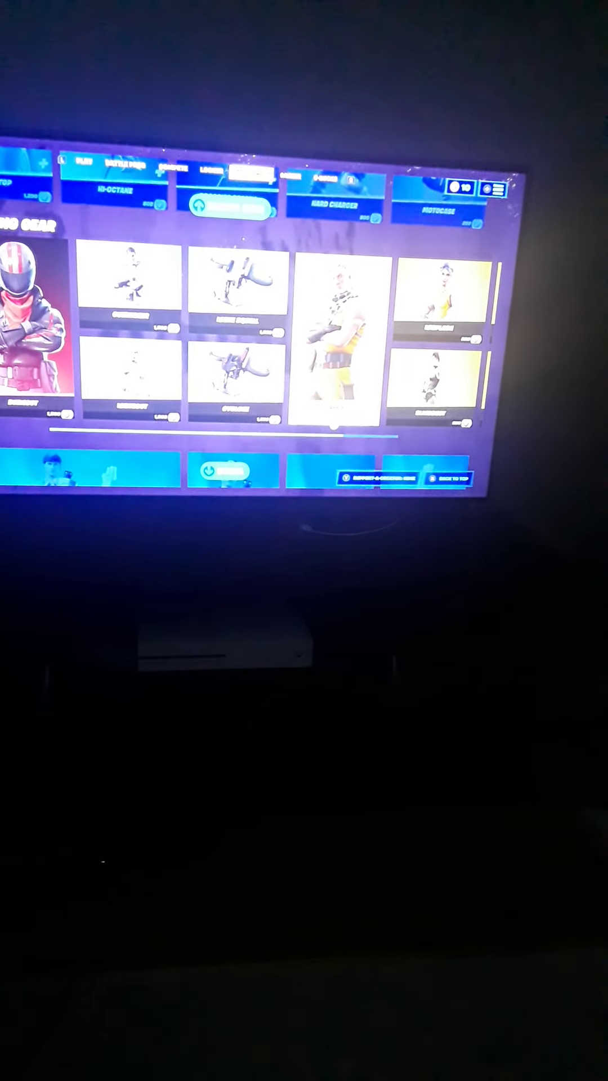
Move right along the racing gear shop row toward the Limited Time section
key(Right)
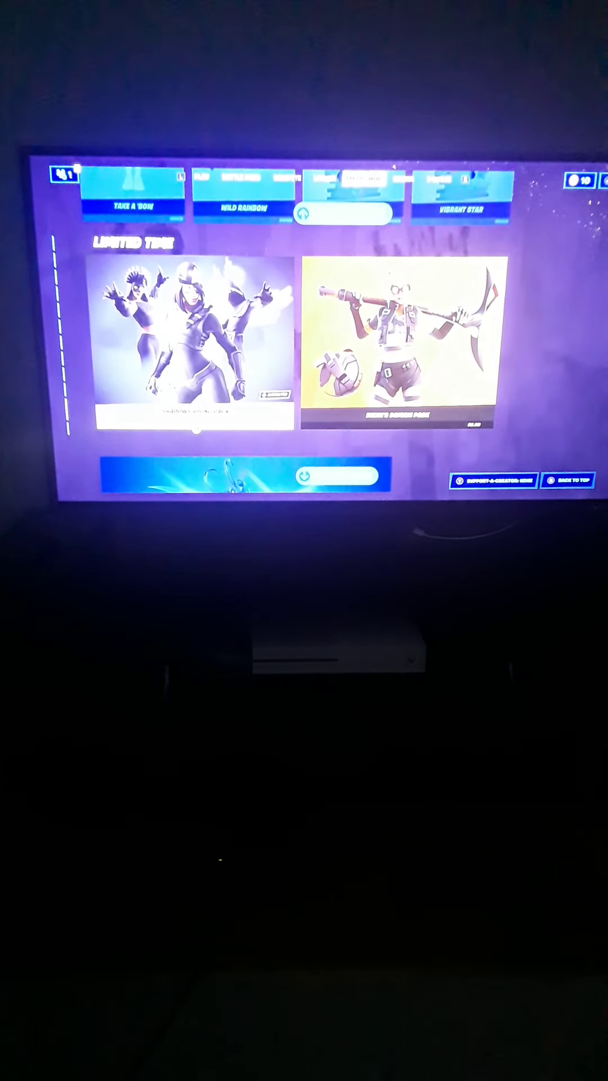
Open the Shadow Rising Pack bundle to view its outfits, back blings and price
key(Return)
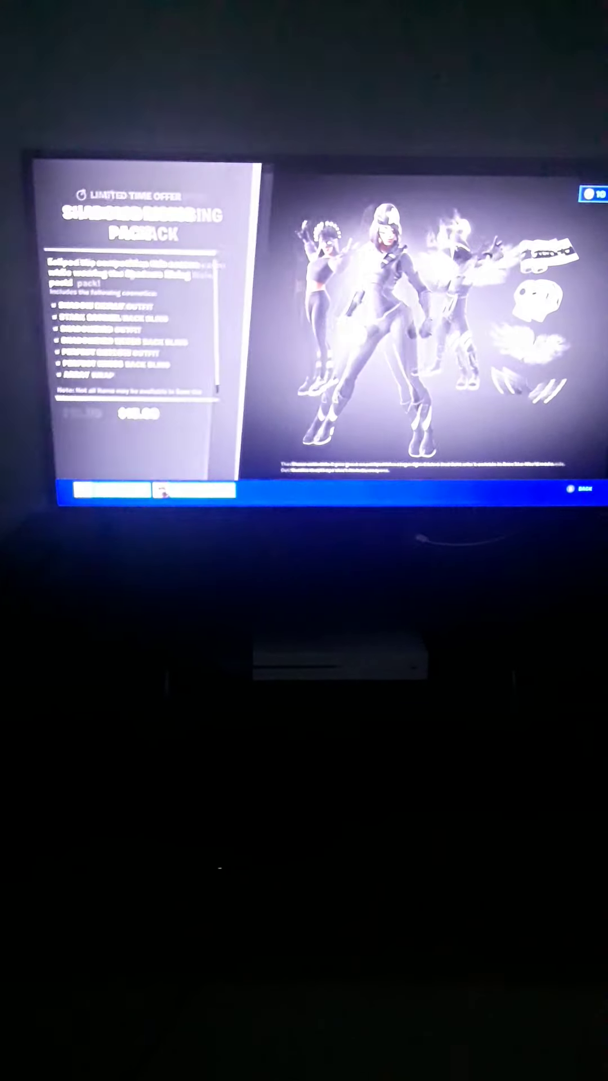